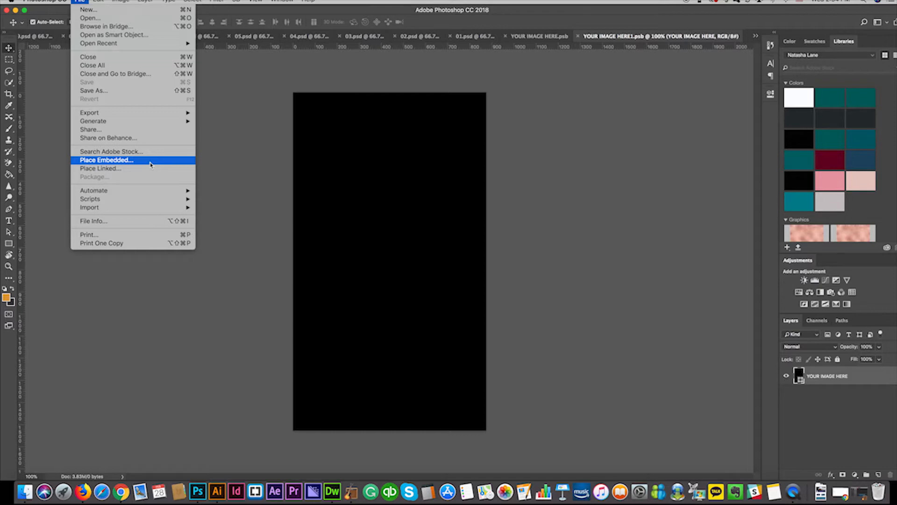
- Start placing an embedded image and preview the candidate JPEG photos in the original folder
click(150, 164)
click(370, 84)
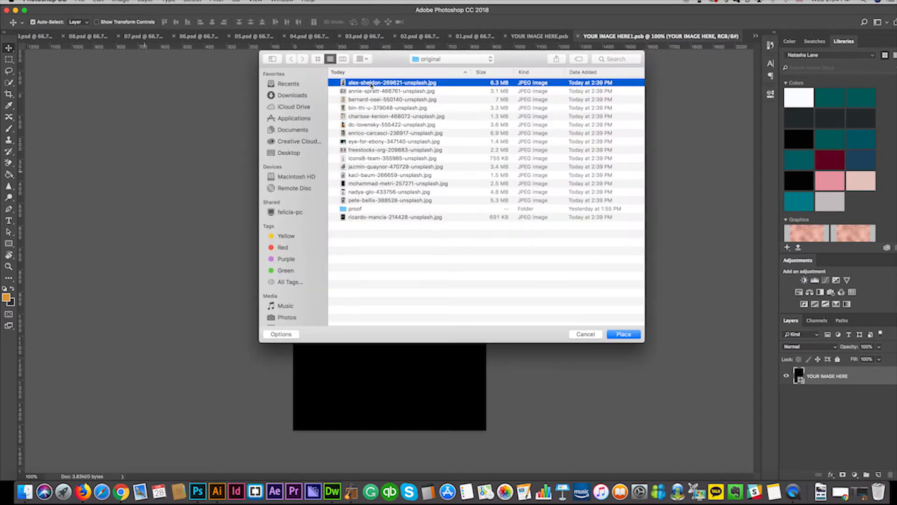
key(space)
key(Down)
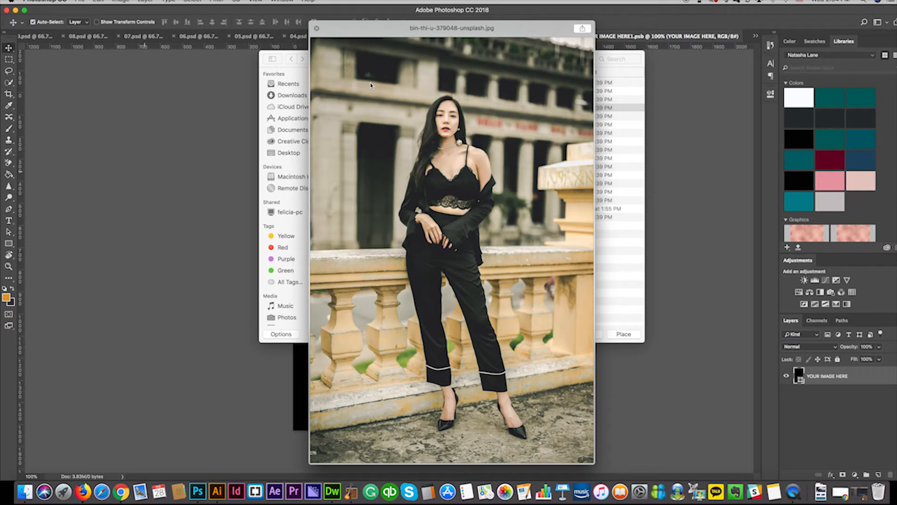
key(Down)
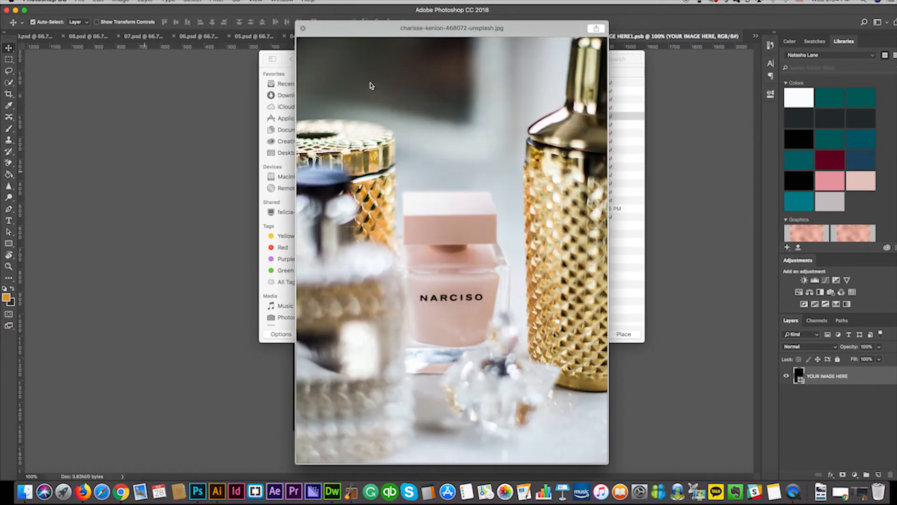
key(Down)
key(Down)
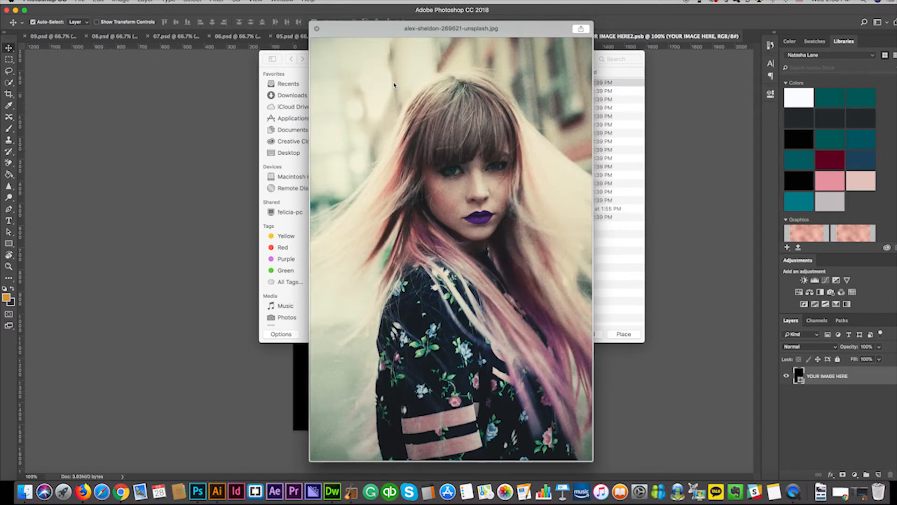
key(space)
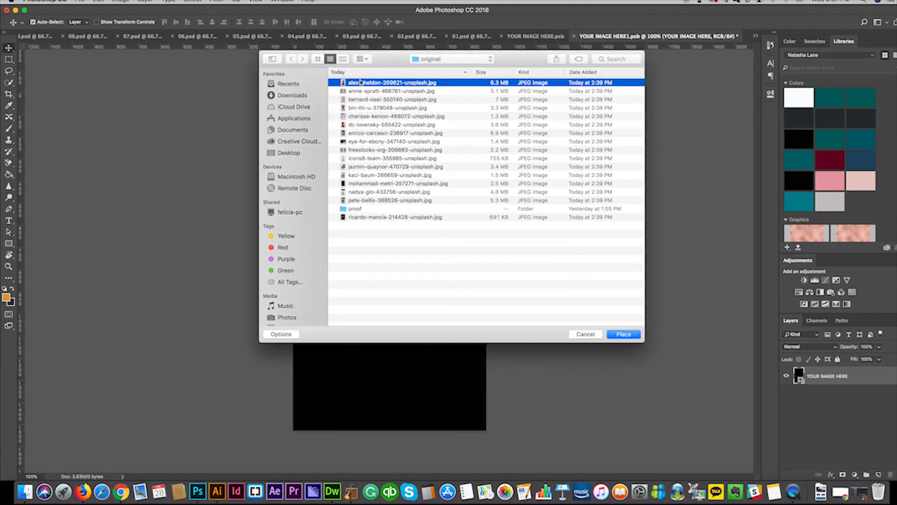
- Place the portrait of the long-haired woman with purple lips, scaling it to about 7.9% so it covers the black canvas
double_click(360, 81)
drag(521, 77, 540, 59)
drag(455, 131, 433, 174)
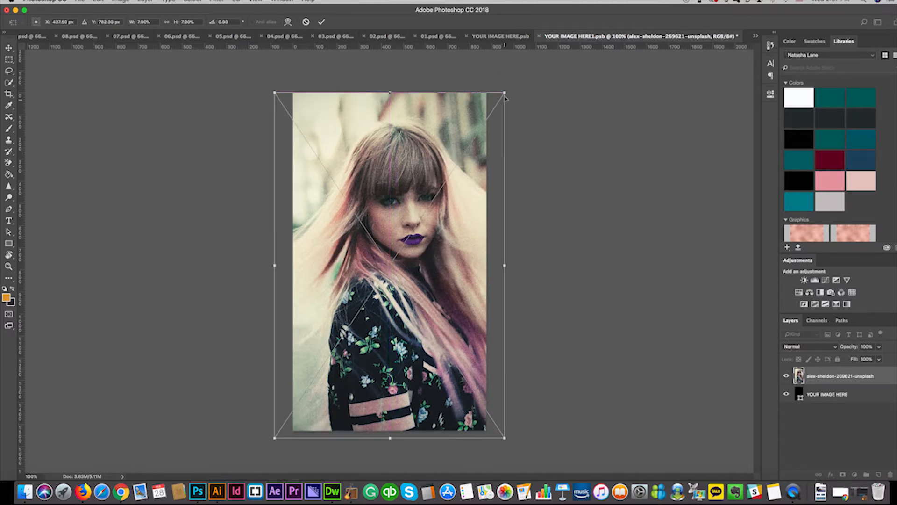
key(Return)
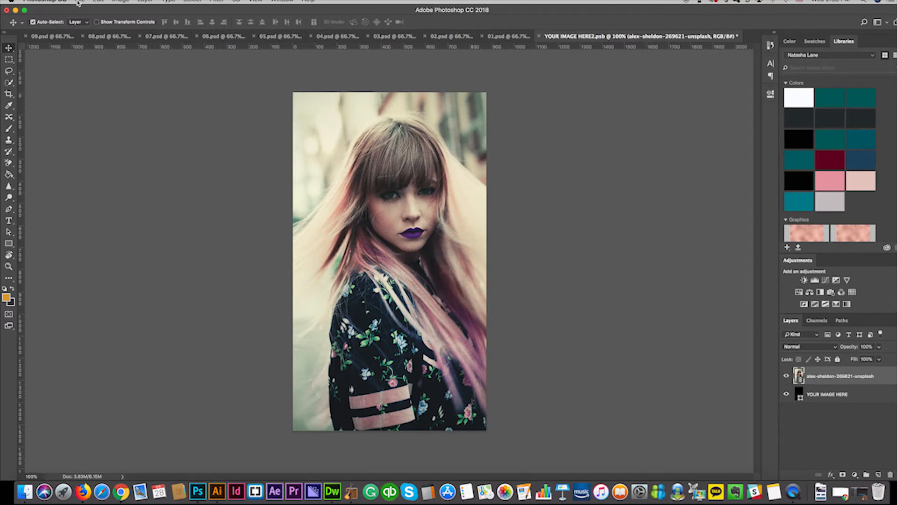
- Save the image smart object document and return to the 01.psd layout
click(78, 3)
click(122, 82)
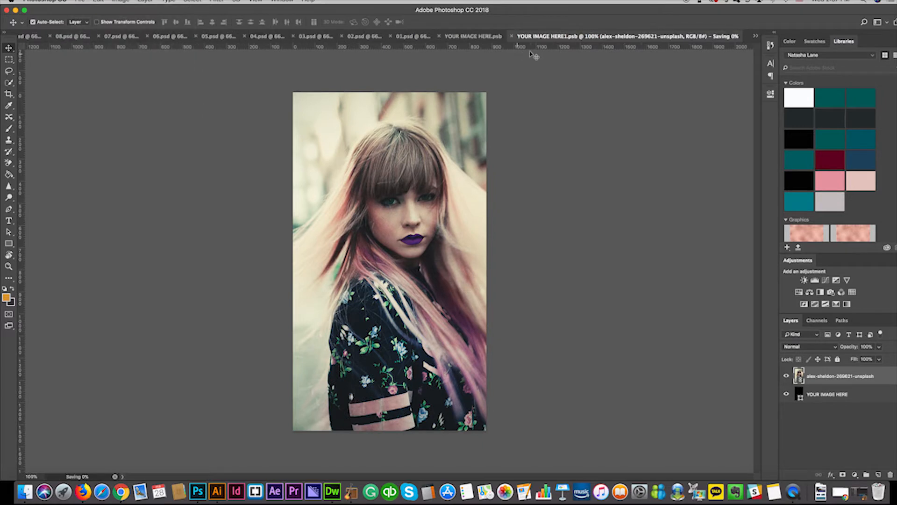
click(443, 37)
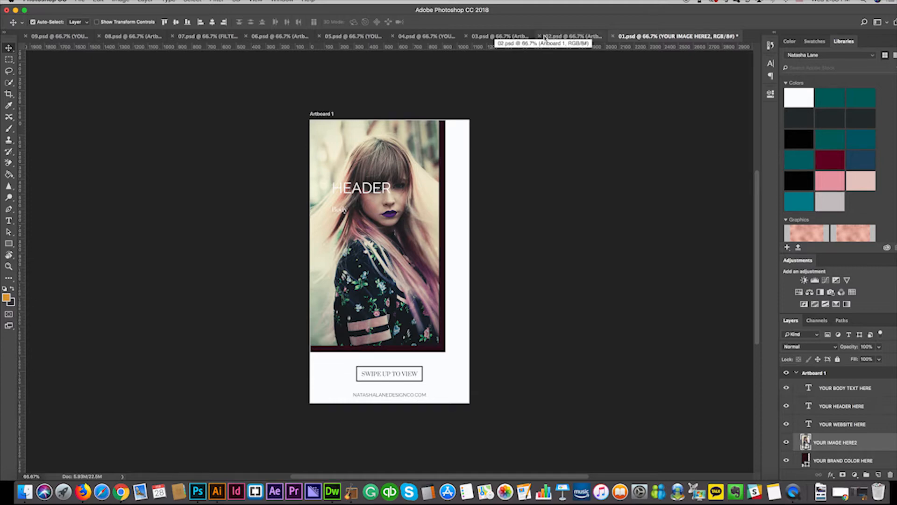
- Replace the header placeholder with "PERFECT FALL COLORS" and enlarge its text box to about 199 px high and wider than the artboard
click(809, 406)
double_click(809, 405)
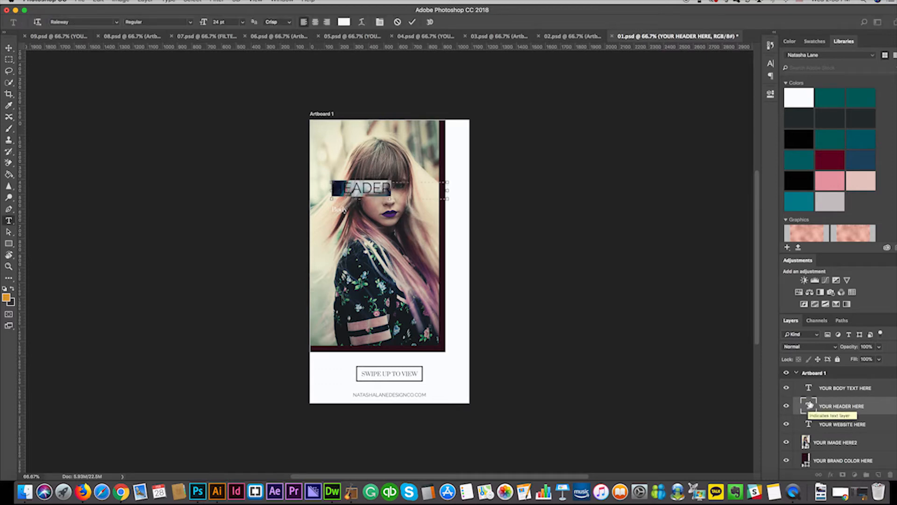
key(Right)
text(PER)
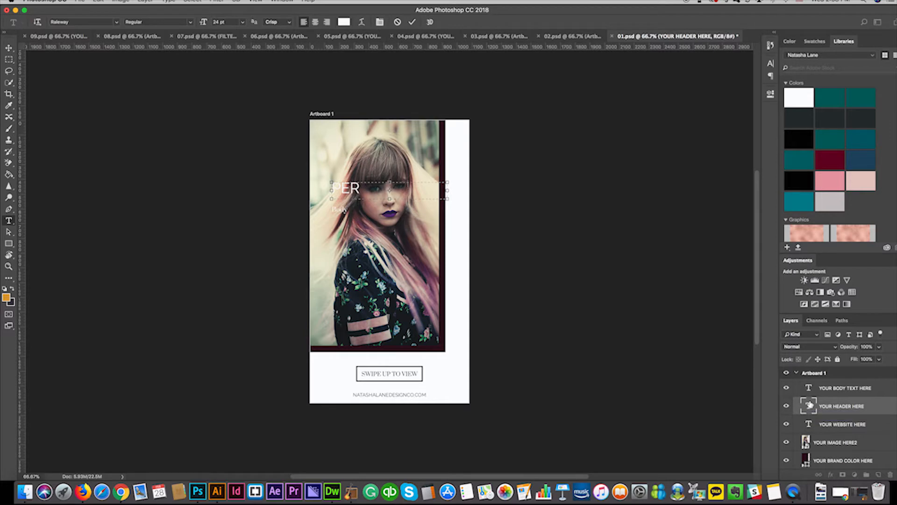
text(FECT FALL)
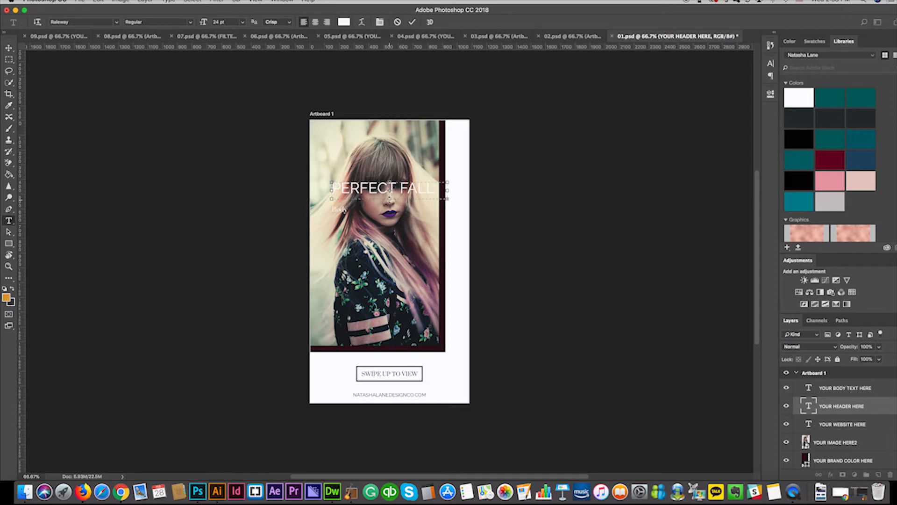
drag(389, 199, 389, 214)
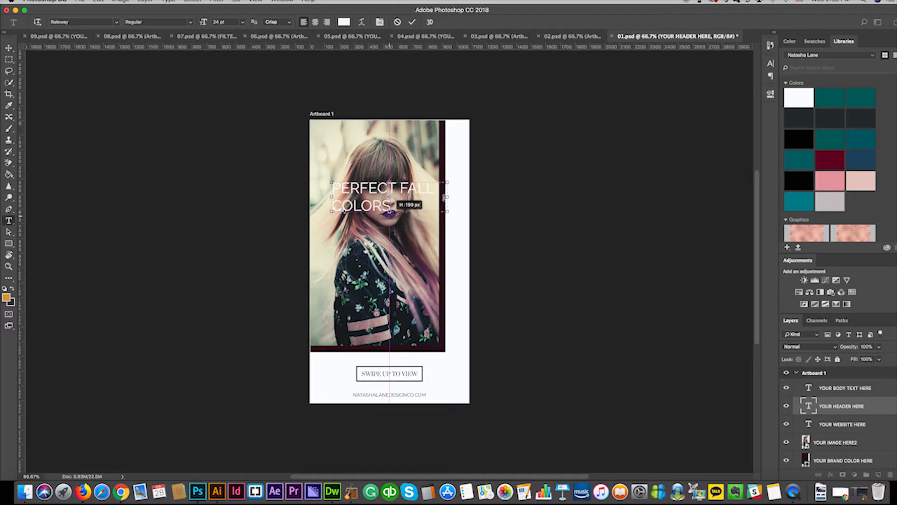
drag(461, 197, 512, 197)
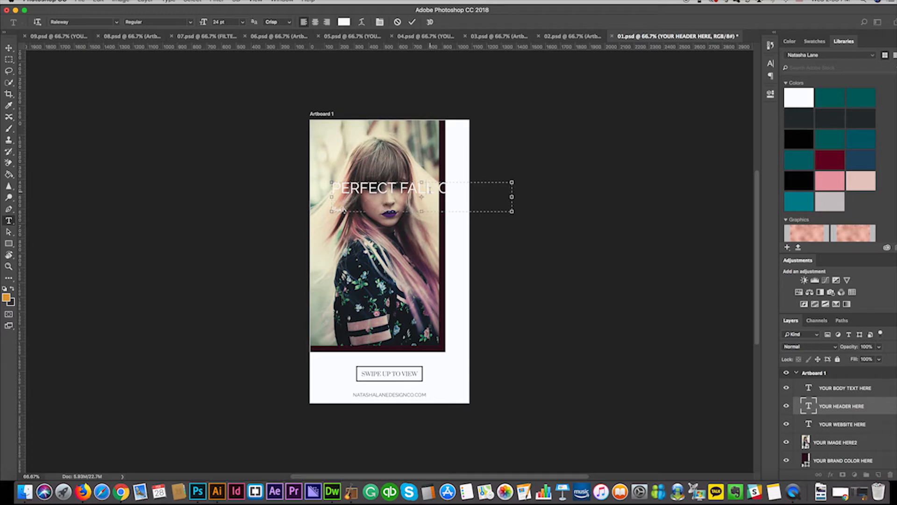
- Set the whole header to 18 pt and move it to the lower-left area of the photo
key(super+a)
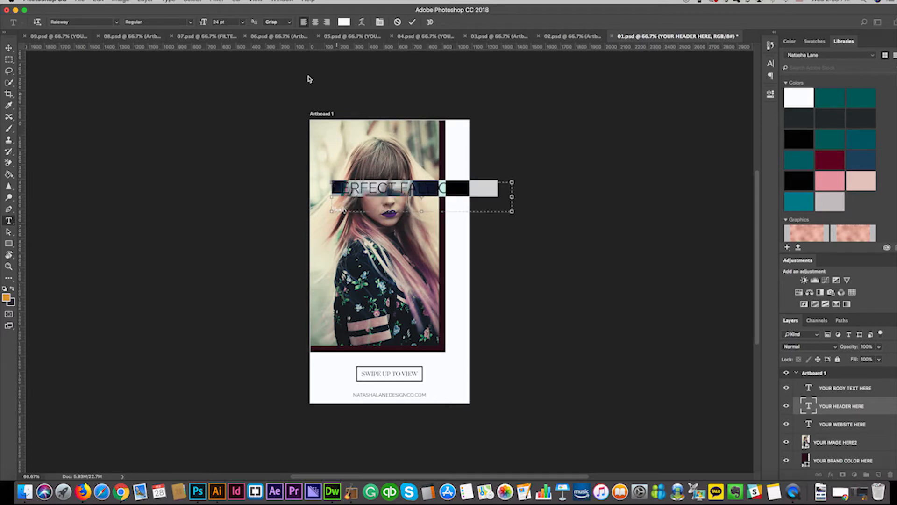
click(243, 22)
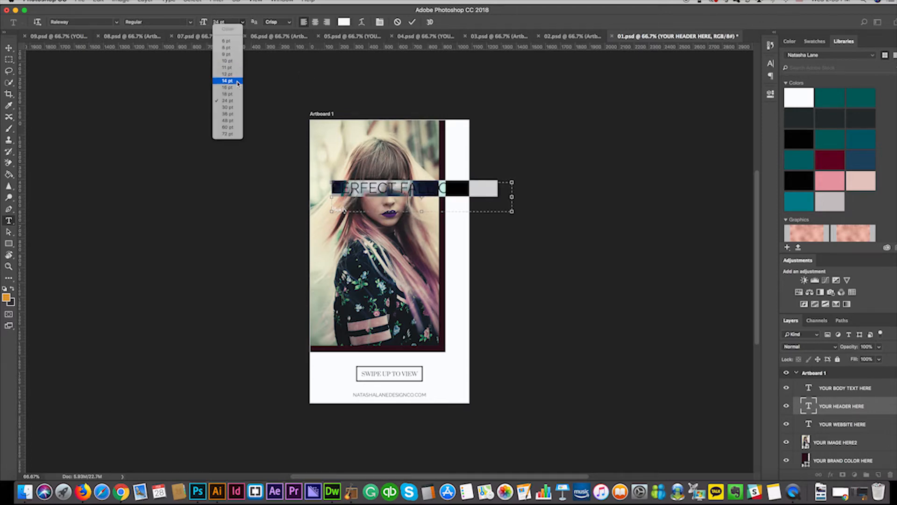
click(234, 94)
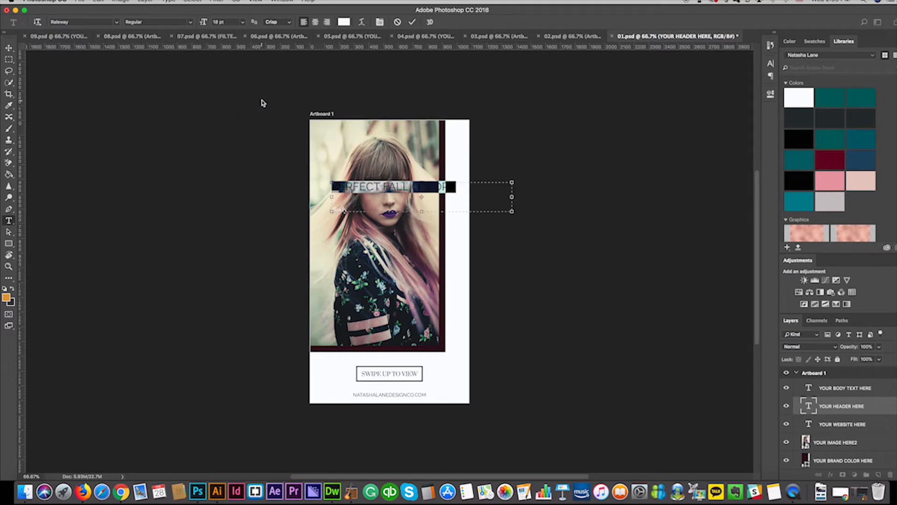
click(9, 47)
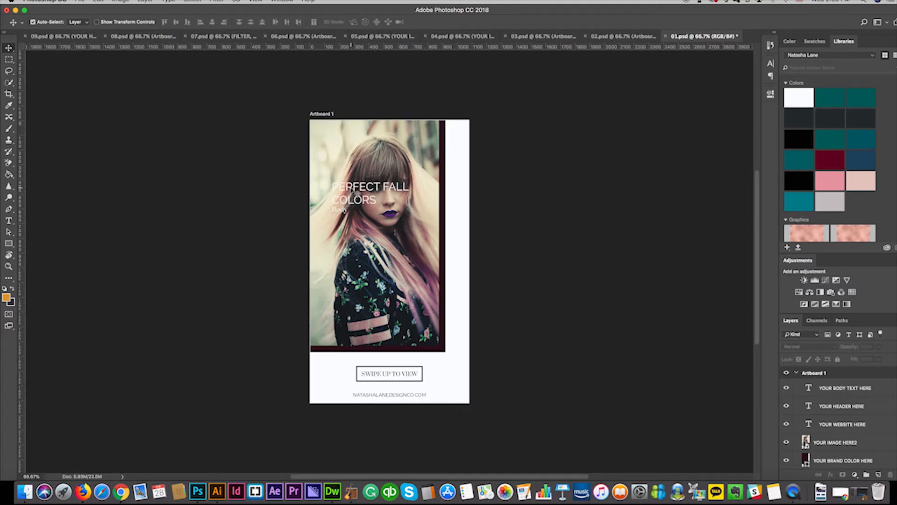
drag(353, 192, 338, 319)
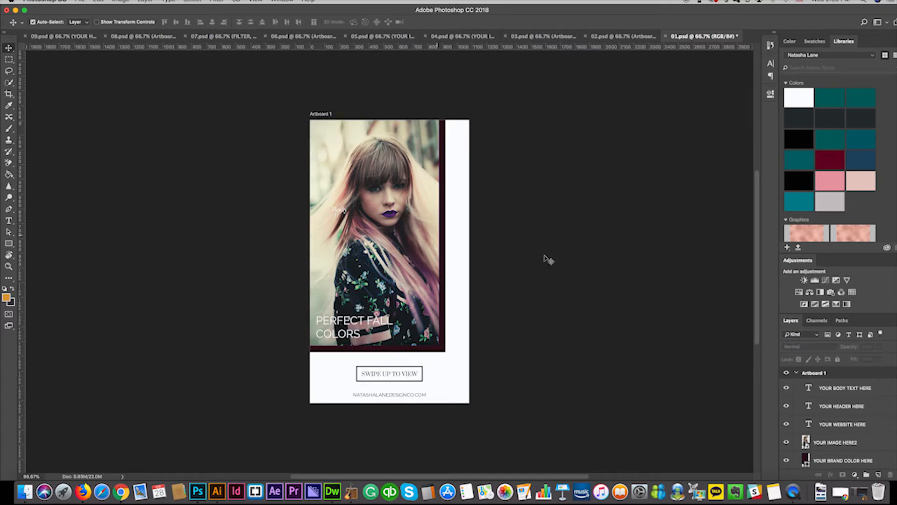
- Open the body text placeholder on the photo for editing
click(809, 390)
double_click(809, 390)
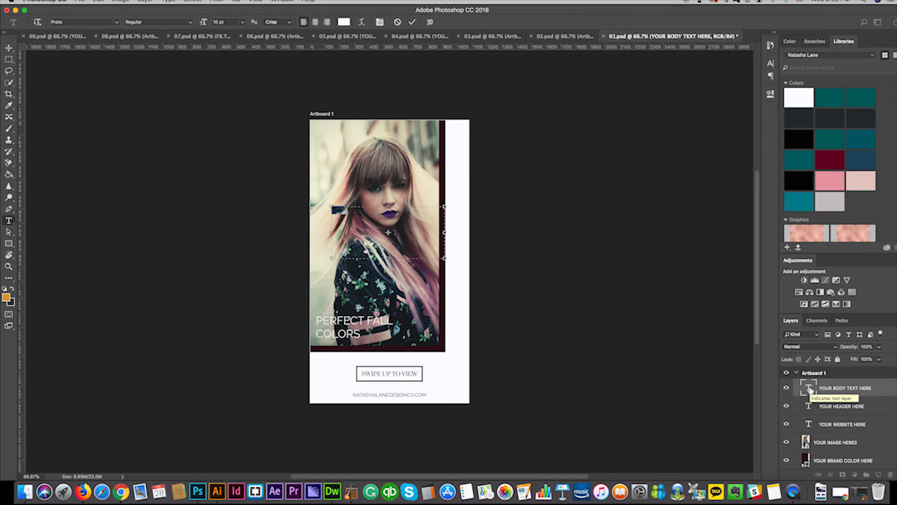
text(Find your perfect fall outfit)
key(super+a)
key(BackSpace)
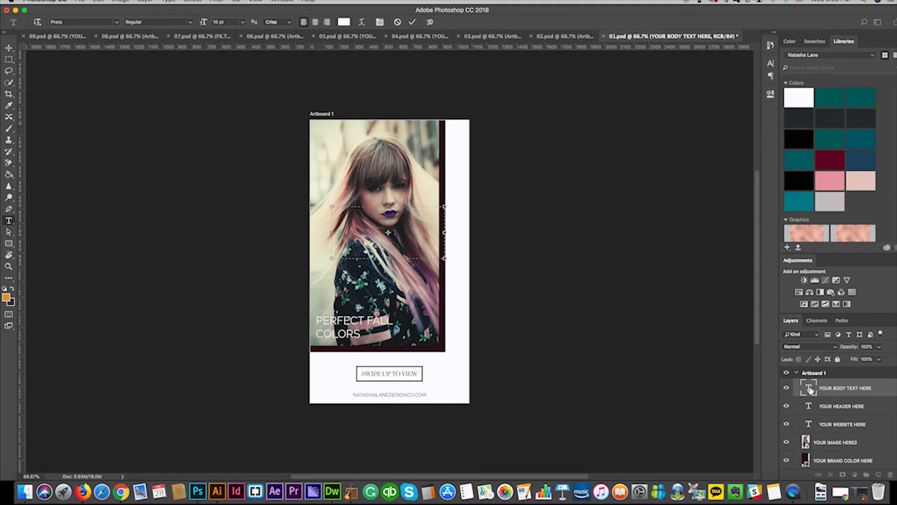
- Enter "A collection of fall items for your inspiration." as the body text and narrow its text box
text(A collection of fall)
text(items for your inspiration)
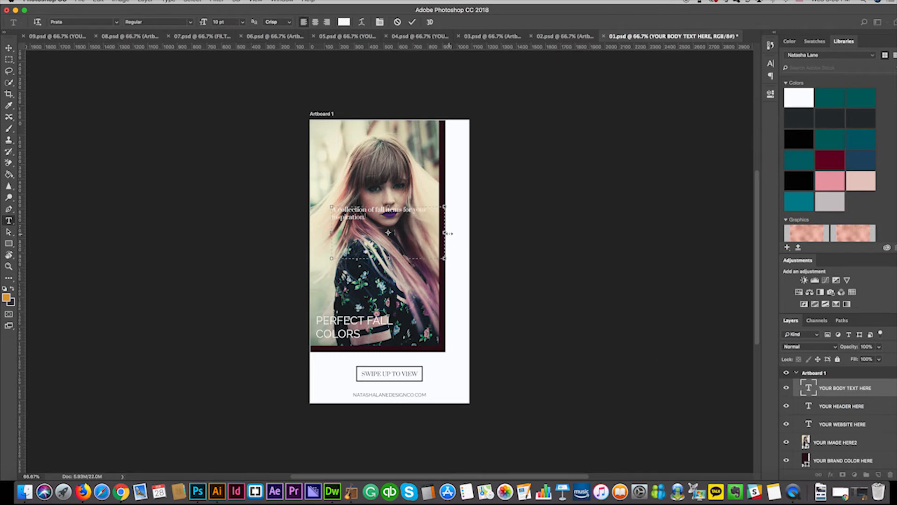
drag(445, 232, 417, 232)
key(v)
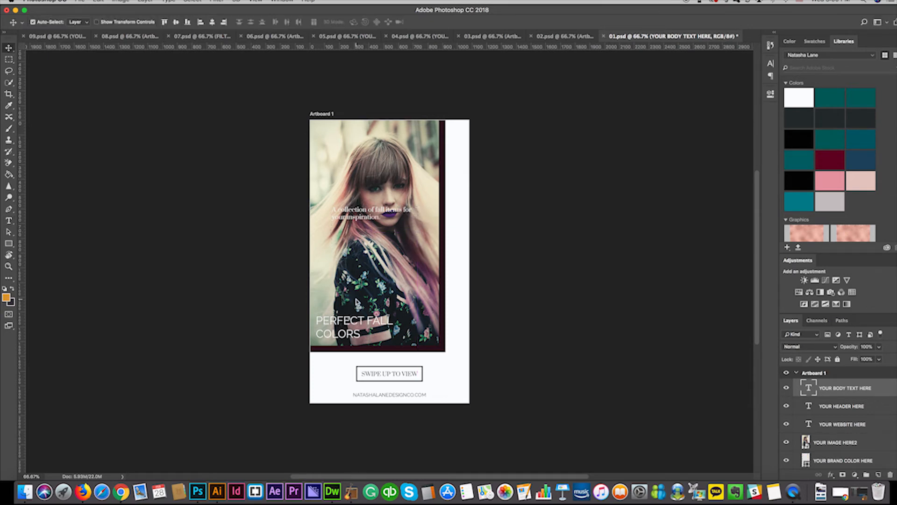
- Move the header up slightly and place the body text directly beneath it in the photo's lower-left area
drag(358, 322, 360, 280)
drag(372, 224, 370, 314)
click(530, 317)
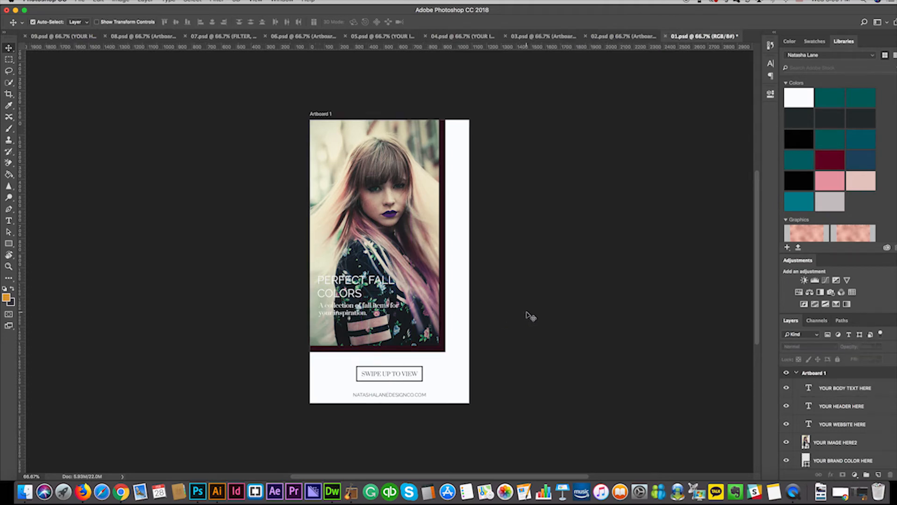
- Change the body text's font to Raleway Regular
click(809, 388)
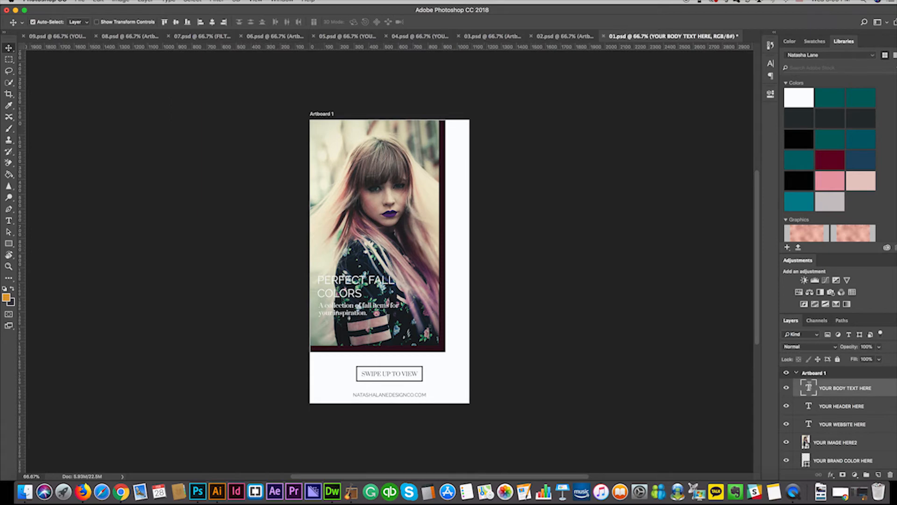
double_click(809, 388)
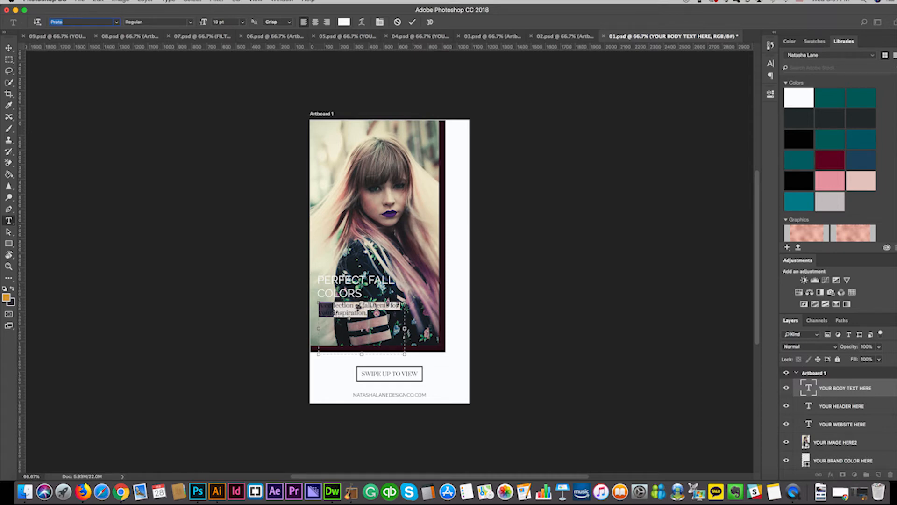
text(rale)
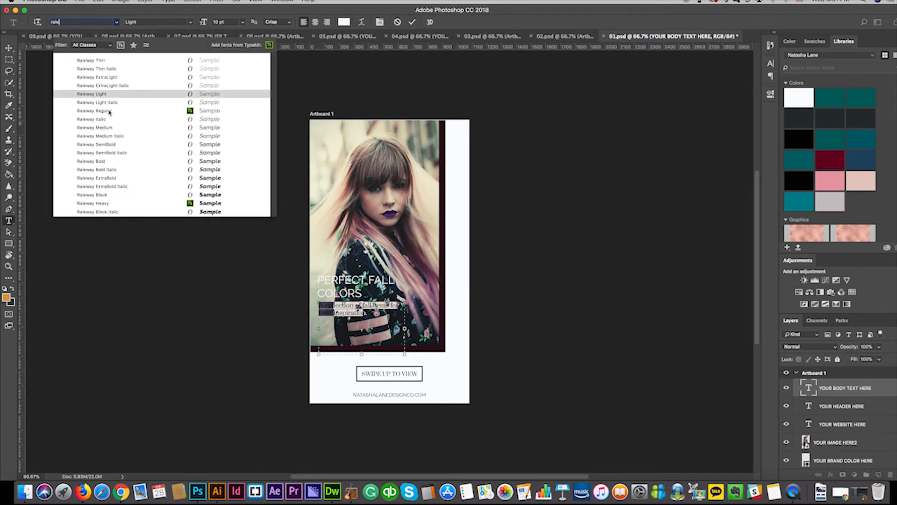
click(109, 112)
- Change the header's font to Abril Fatface Regular and commit the text edit
double_click(809, 406)
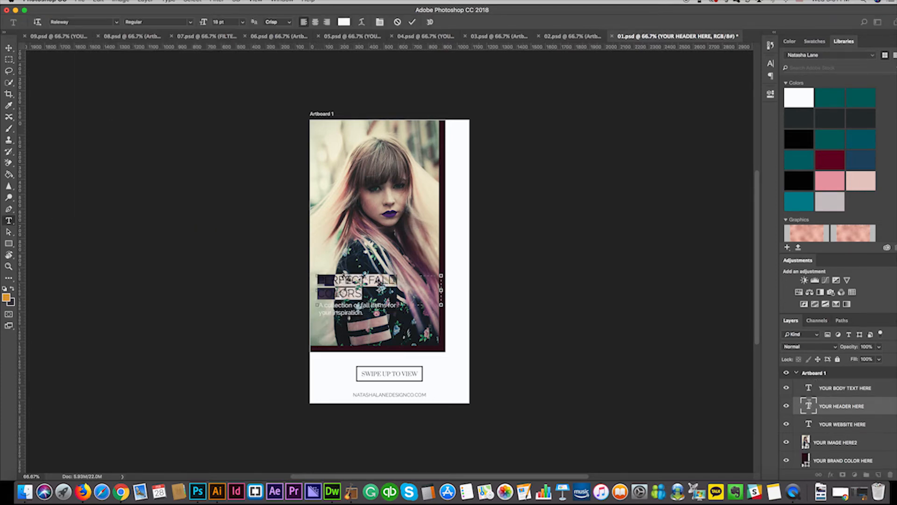
click(84, 22)
text(A)
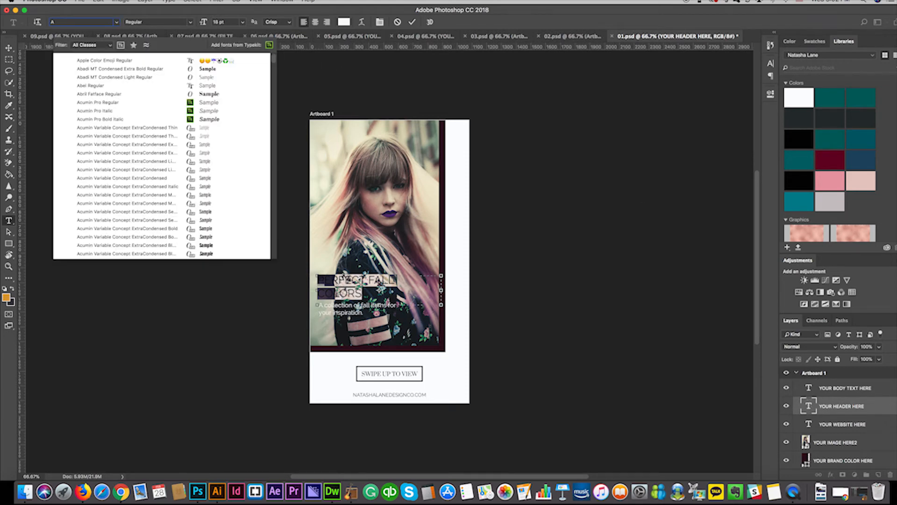
text(bril)
click(112, 61)
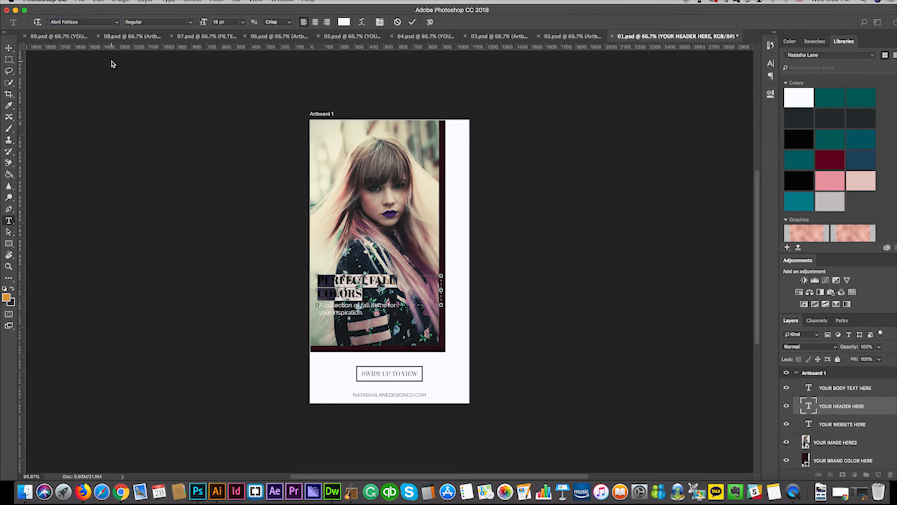
key(super+Return)
key(v)
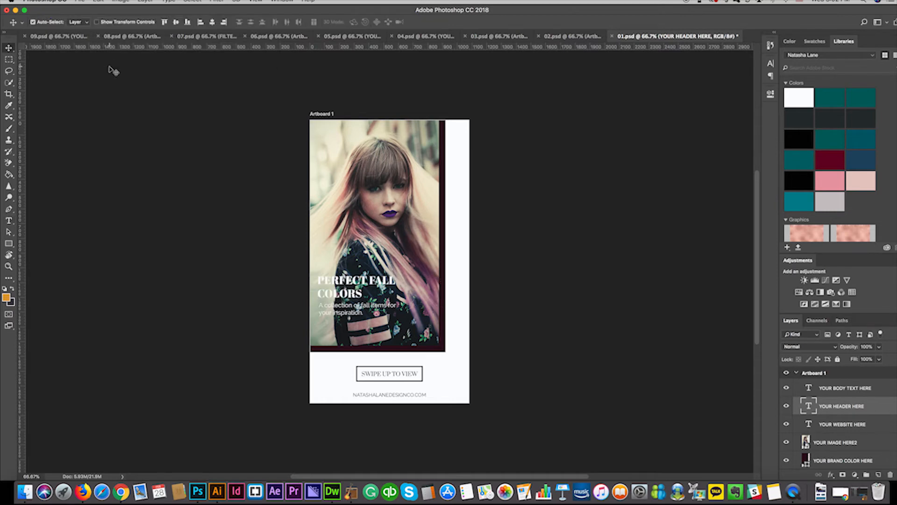
scroll(812, 412, down, 2)
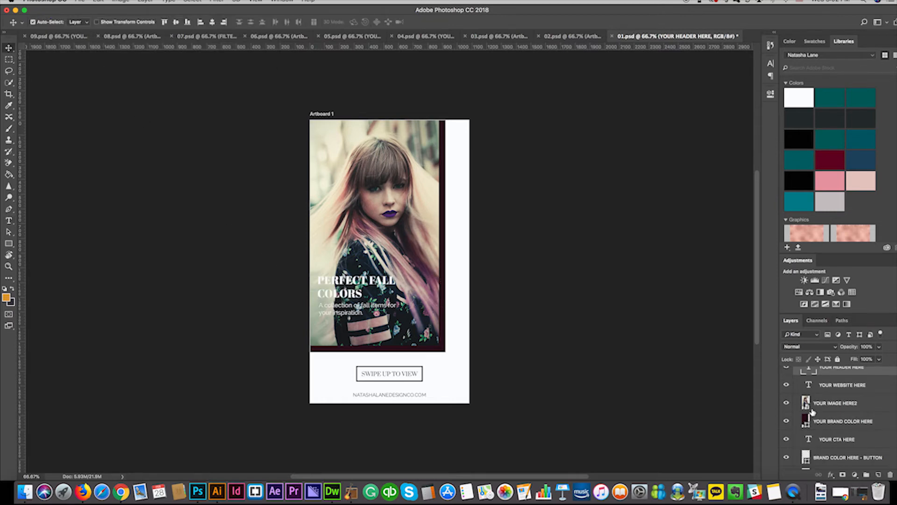
click(834, 387)
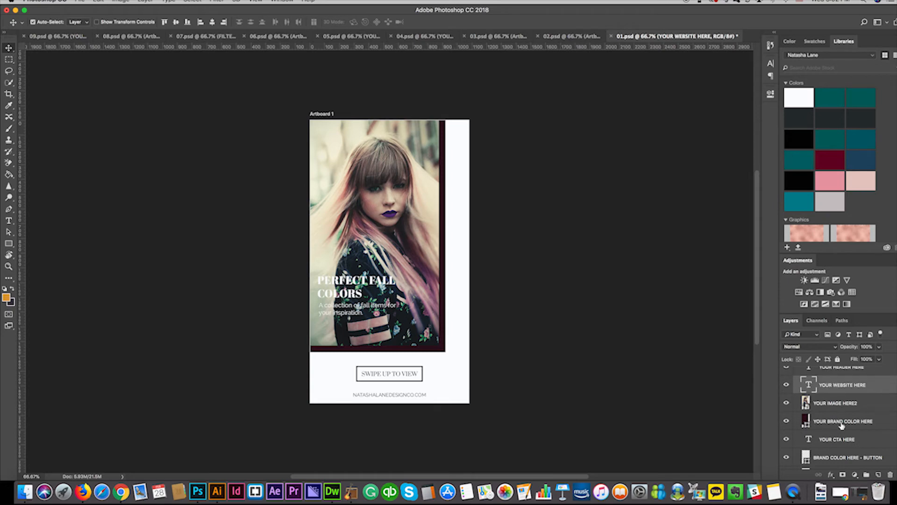
shift+click(837, 440)
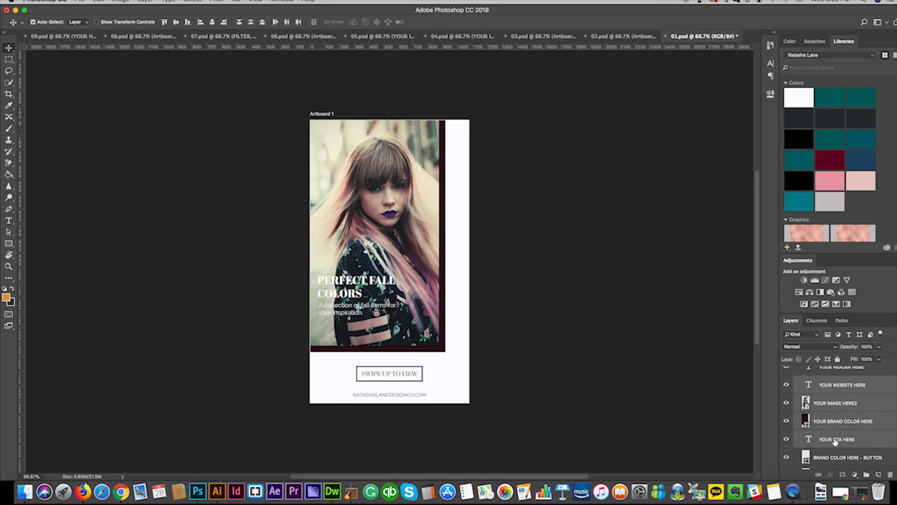
double_click(808, 384)
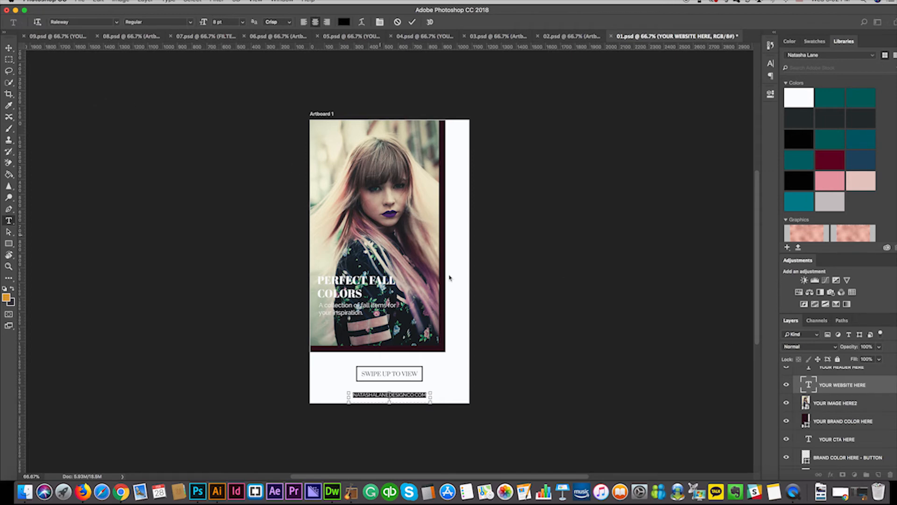
key(Escape)
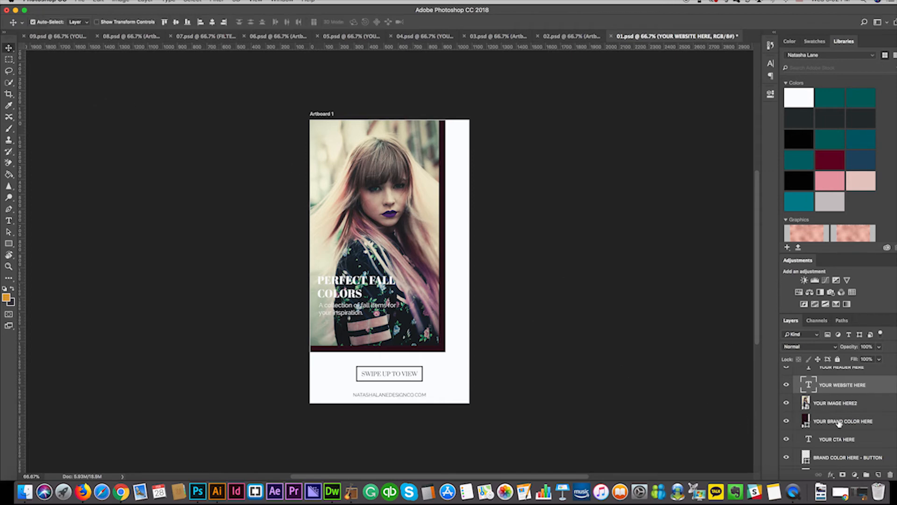
- Change the "SWIPE UP TO VIEW" button text's font to Abril Fatface Regular and commit the text edit
click(820, 442)
double_click(809, 440)
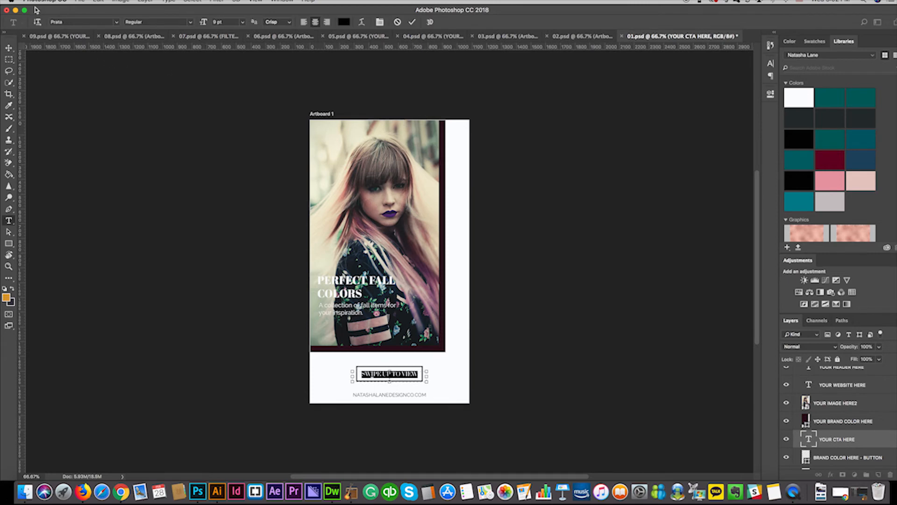
drag(63, 22, 24, 19)
text(abril)
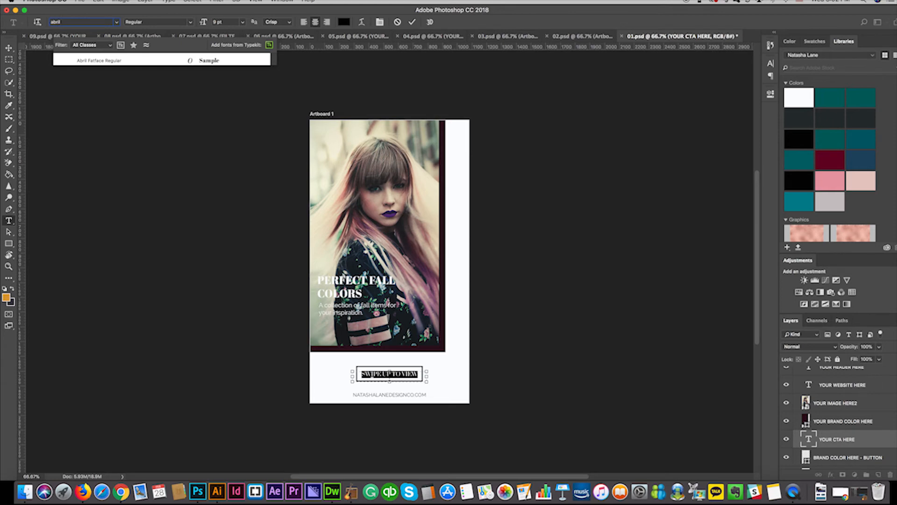
click(77, 60)
key(v)
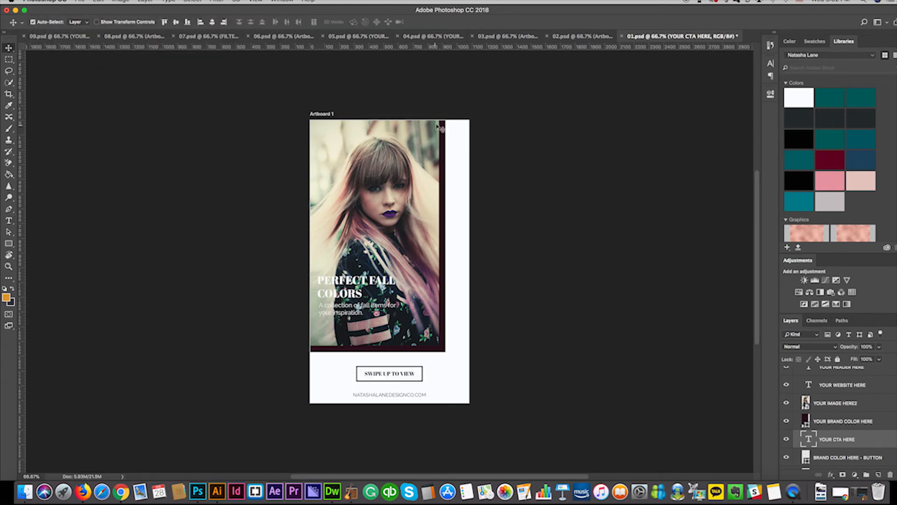
- Recolor the YOUR BRAND COLOR HERE shape behind the photo with the teal library color 10605f
click(439, 240)
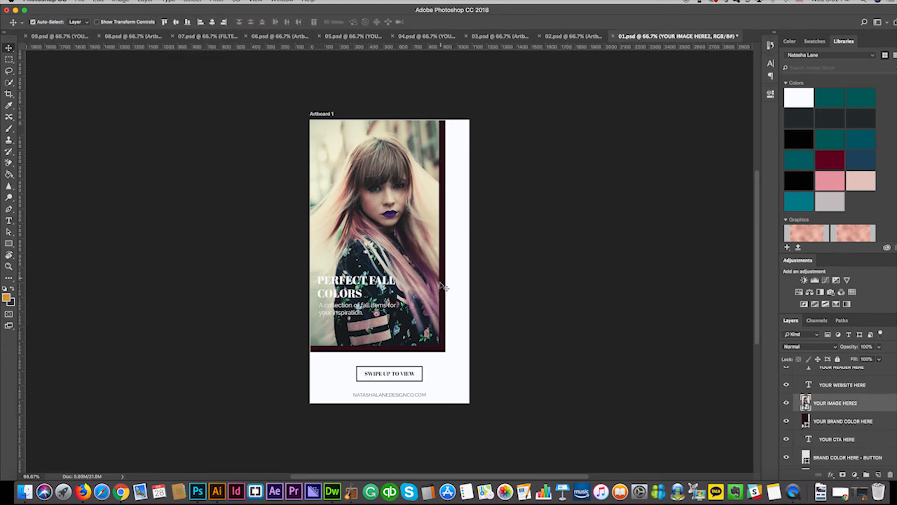
click(446, 336)
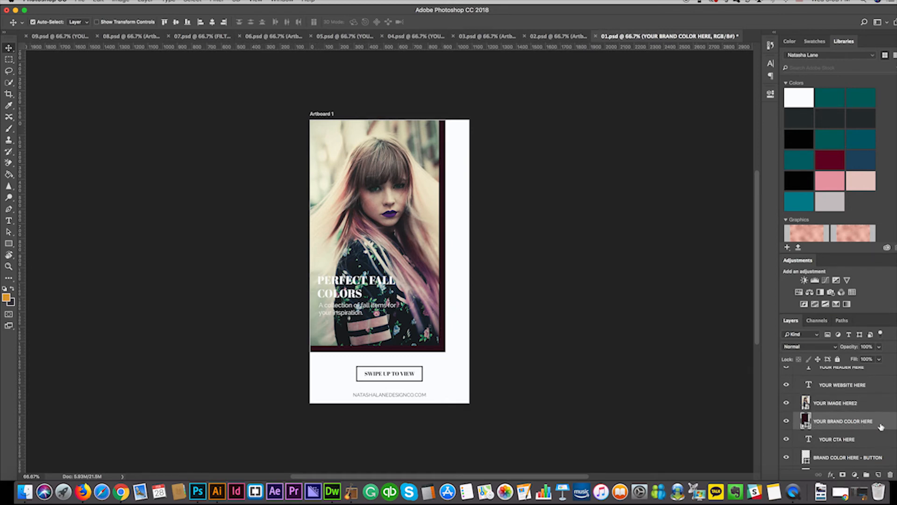
double_click(805, 420)
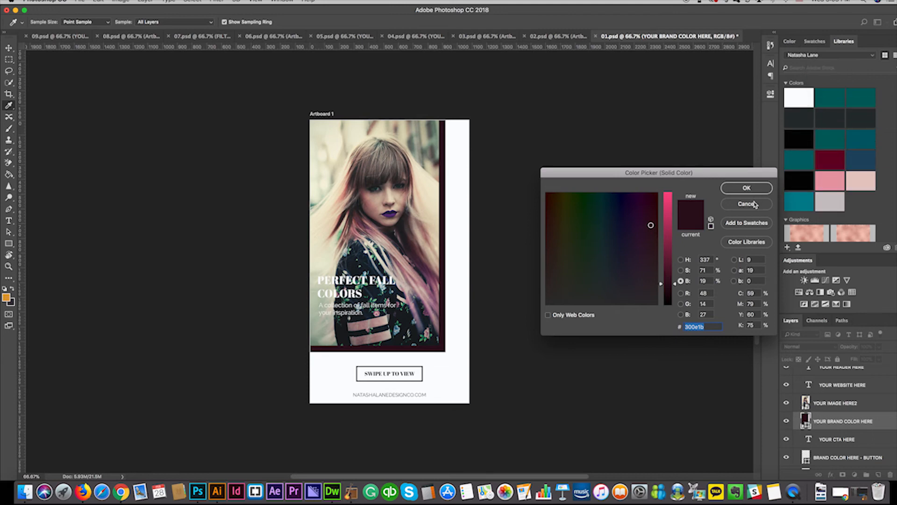
click(756, 204)
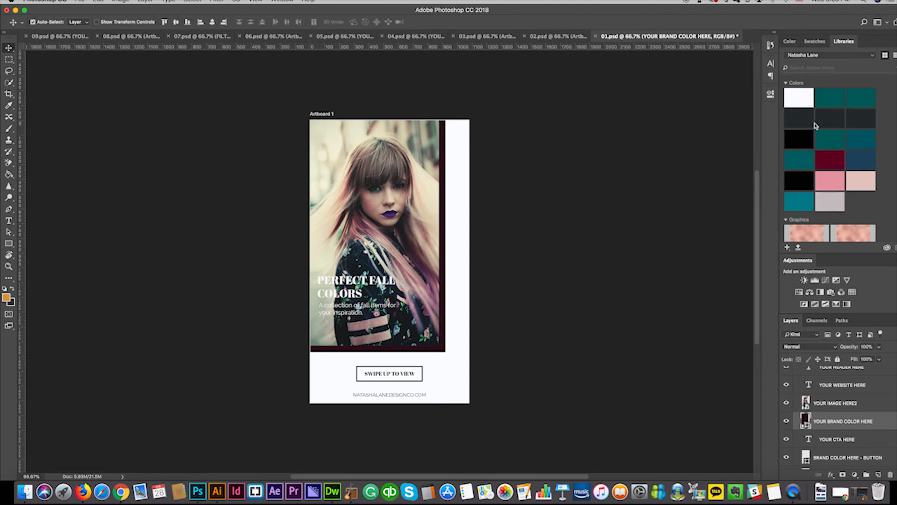
click(829, 104)
- Try dark red 60040c and other hues as the fill of the brand color shape behind the photo
double_click(806, 421)
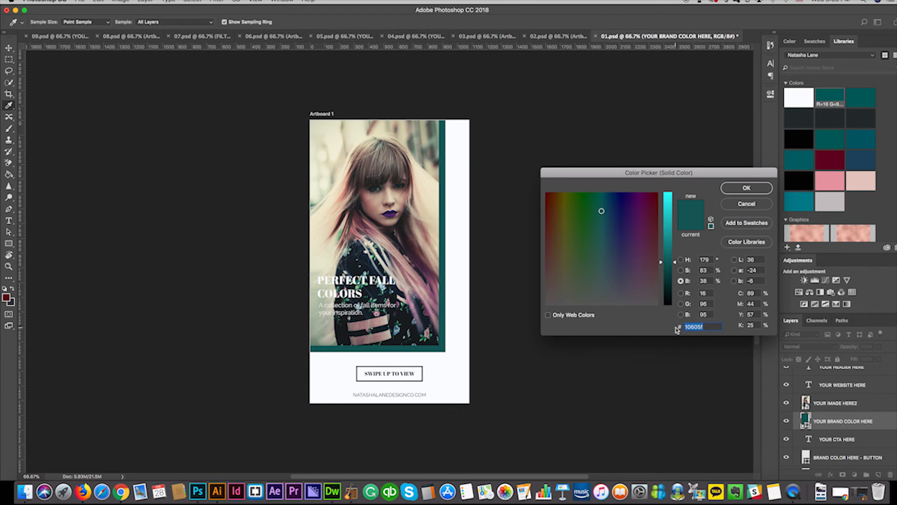
click(657, 193)
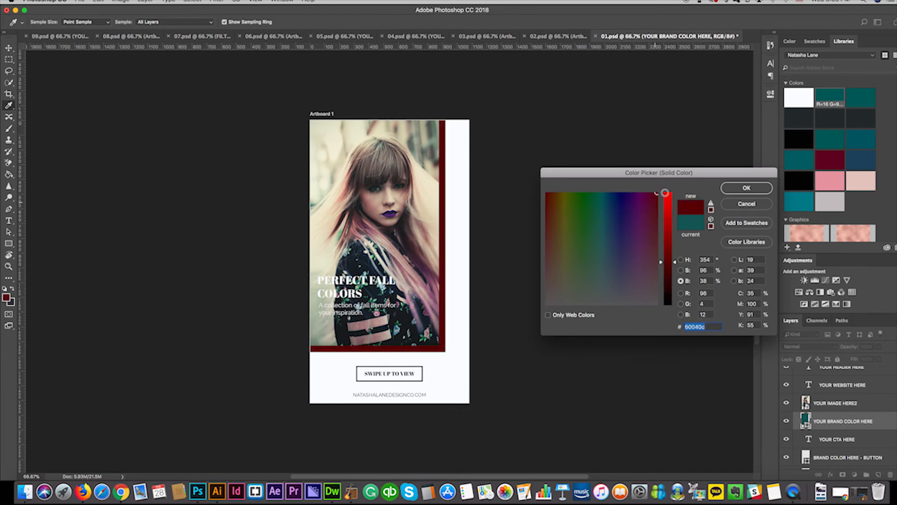
click(636, 198)
click(587, 210)
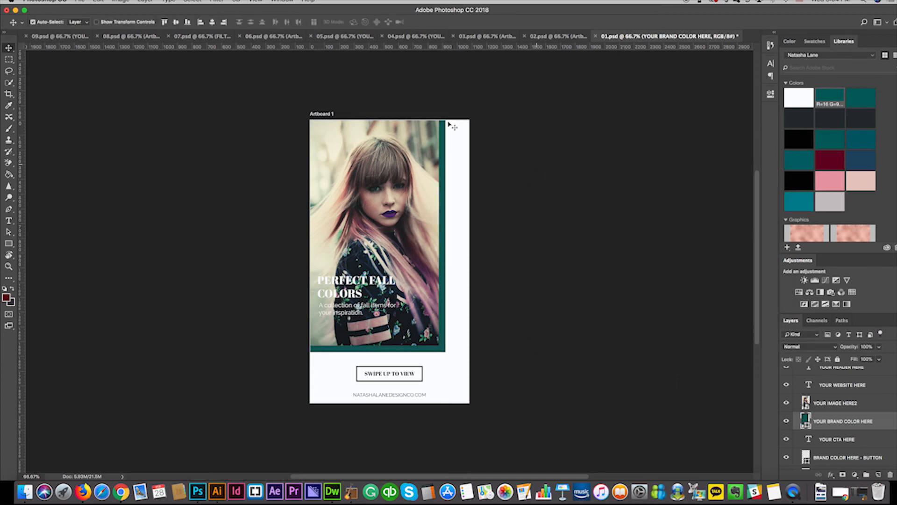
- Start a Save for Web (Legacy) export of the story and set its format to JPEG with high quality
click(79, 1)
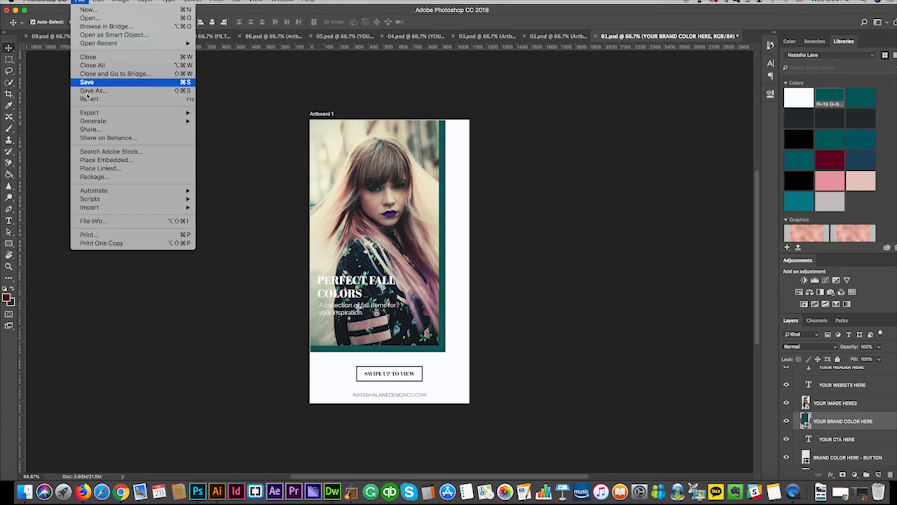
mouse_move(104, 121)
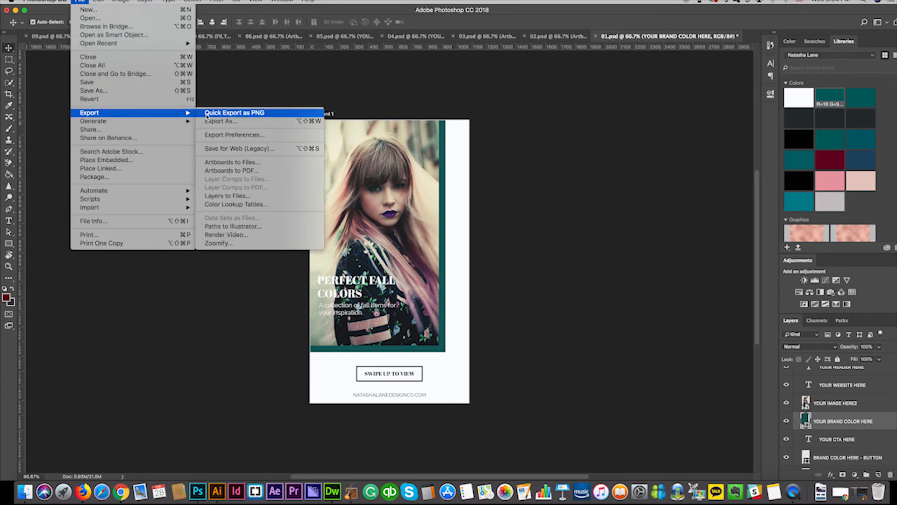
click(238, 149)
click(565, 84)
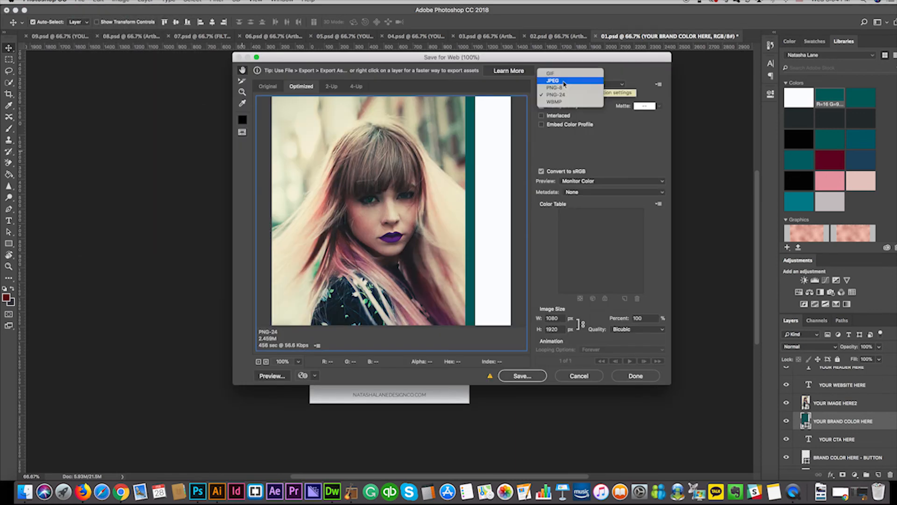
click(564, 82)
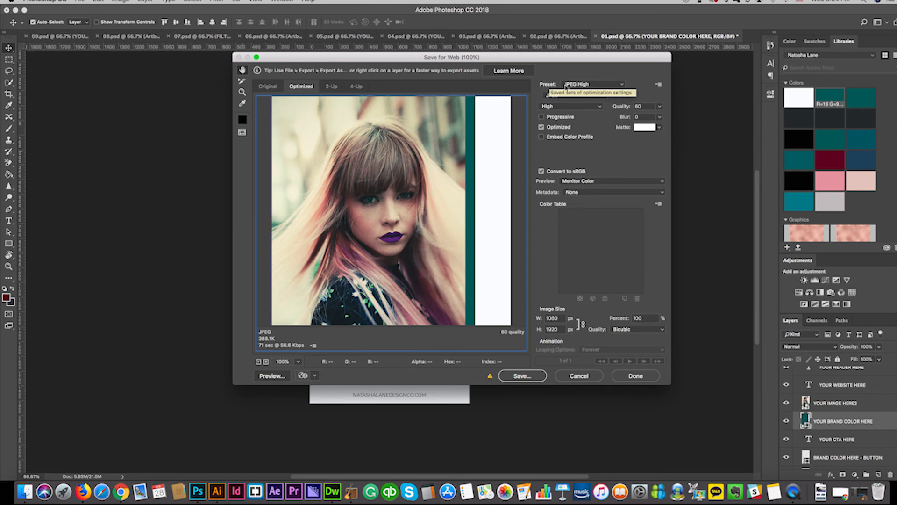
- Save the export as 01.jpg in the Instagram Story Template folder under Lifestyle, images, Mockup files
click(522, 375)
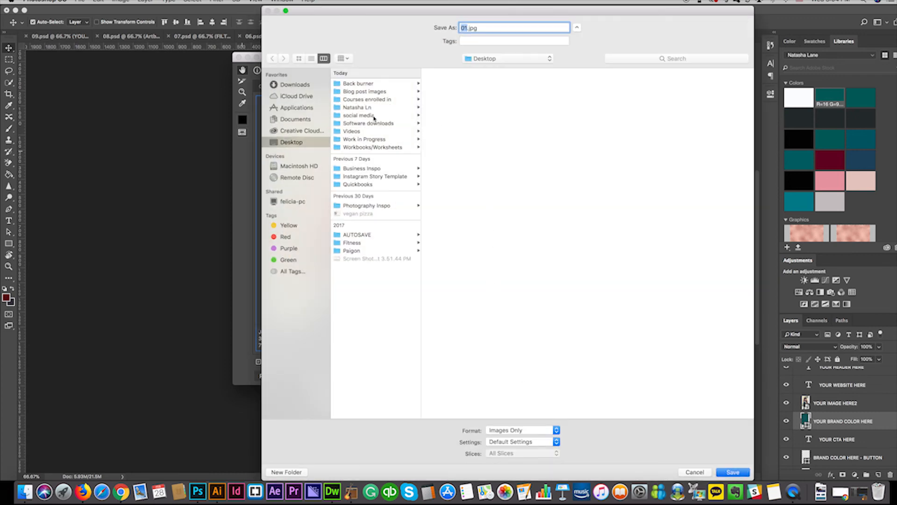
click(368, 176)
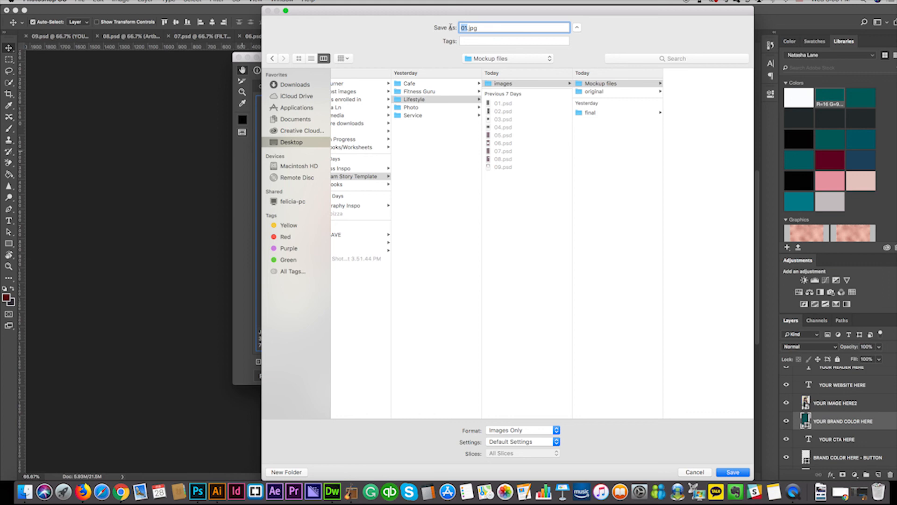
click(732, 471)
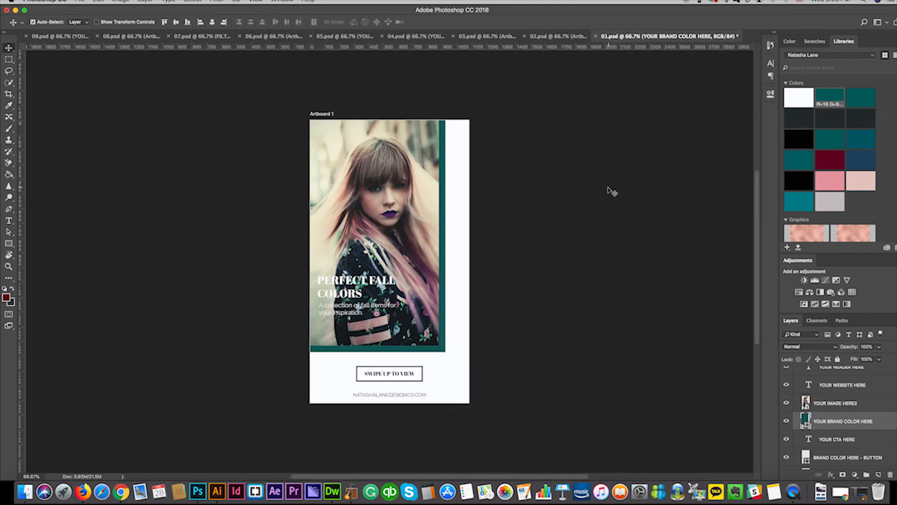